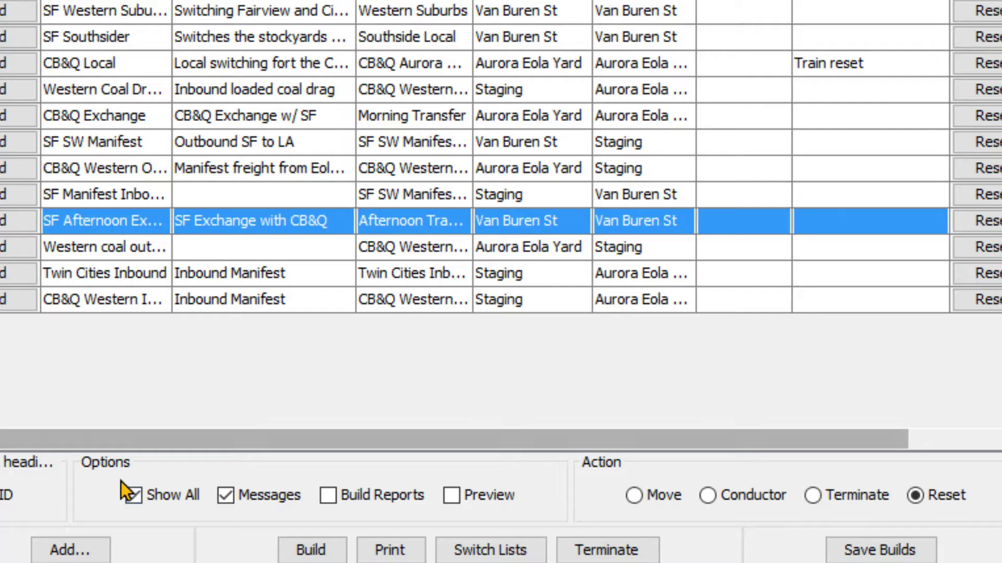
Build the Twin Cities Outbound train scheduled for 00:00.
{"action": "left_click_drag", "start_coordinate": [97, 439], "coordinate": [57, 438]}
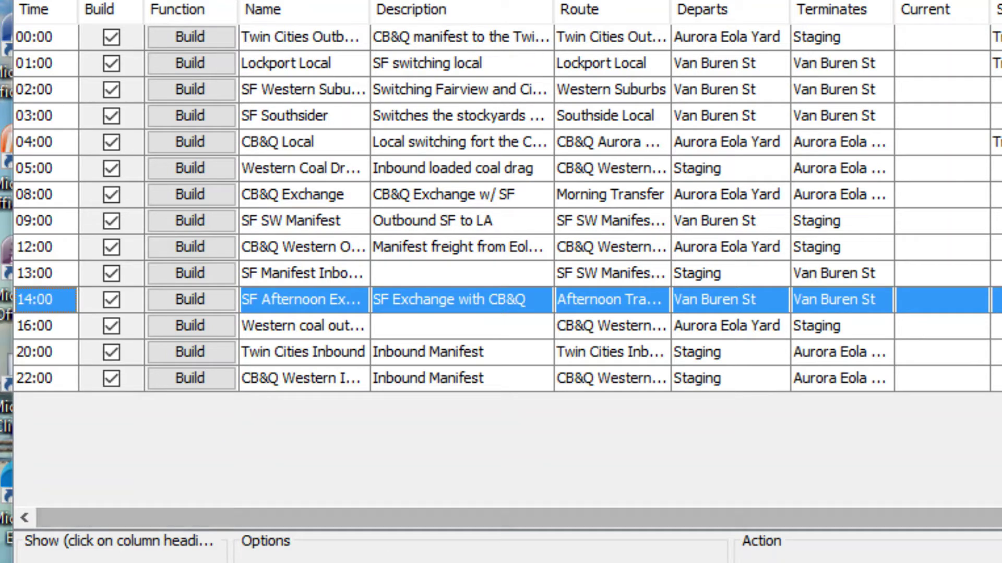
{"action": "left_click_drag", "start_coordinate": [507, 522], "coordinate": [683, 524]}
{"action": "left_click_drag", "start_coordinate": [945, 527], "coordinate": [981, 537]}
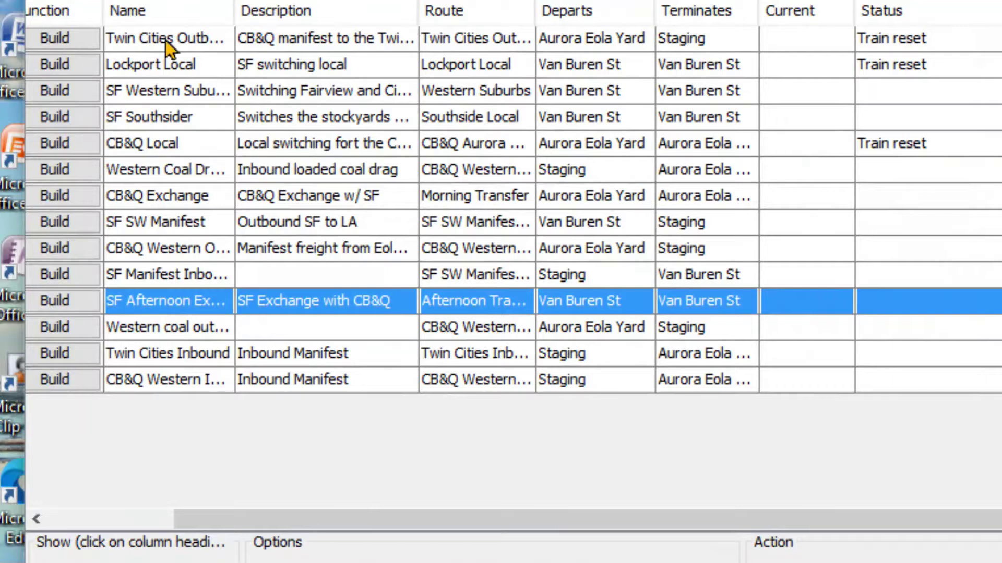
{"action": "left_click", "coordinate": [55, 39]}
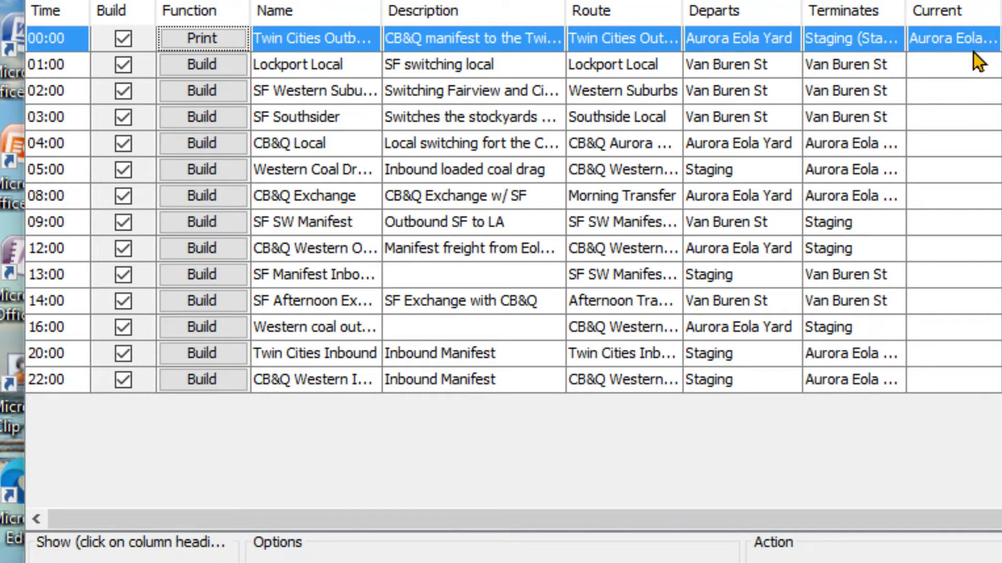
Print the manifest of the built Twin Cities Outbound train, choosing Microsoft Print to PDF as the printer.
{"action": "left_click", "coordinate": [205, 40]}
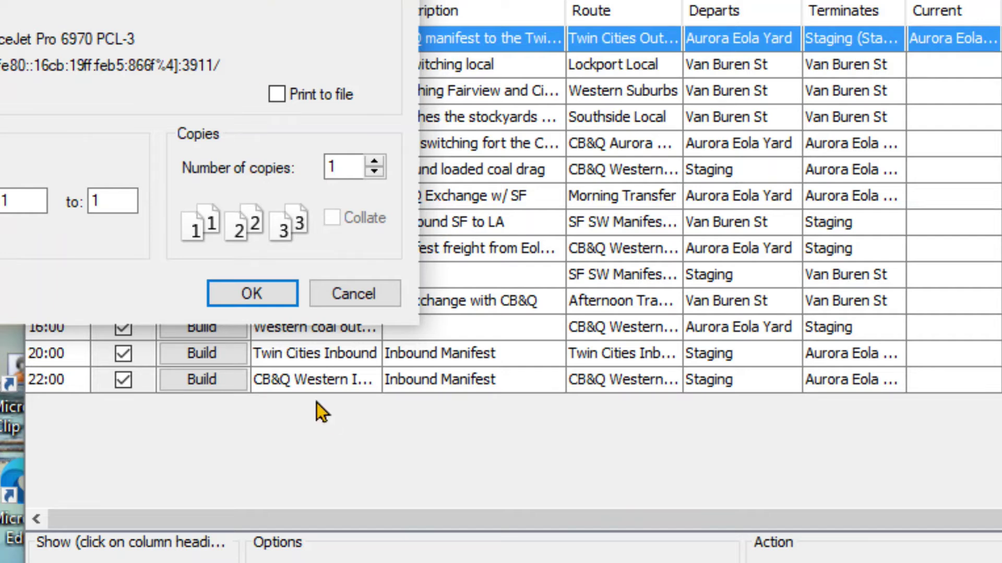
{"action": "left_click", "coordinate": [250, 293]}
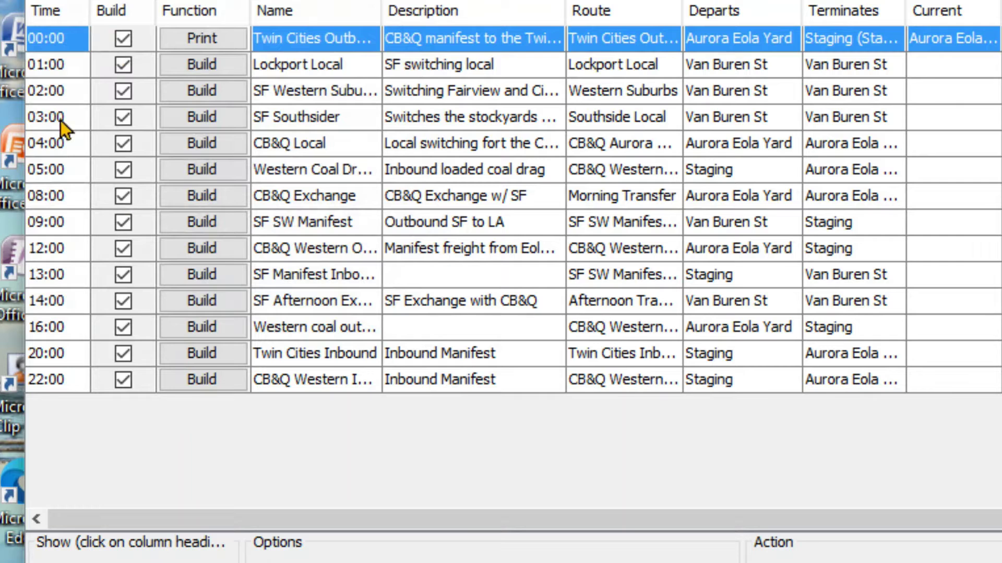
{"action": "left_click", "coordinate": [192, 42]}
{"action": "left_click", "coordinate": [205, 38]}
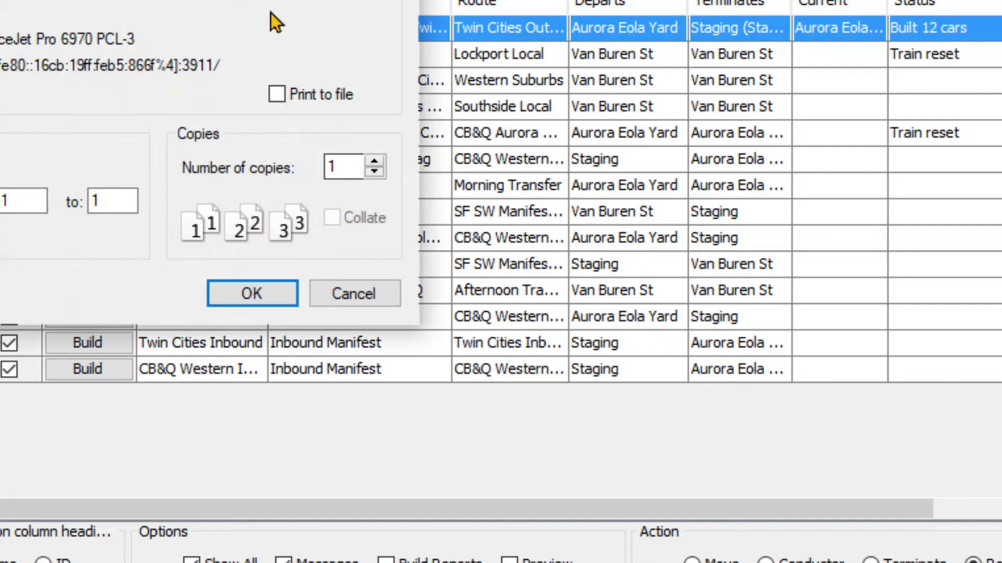
{"action": "left_click", "coordinate": [243, 2]}
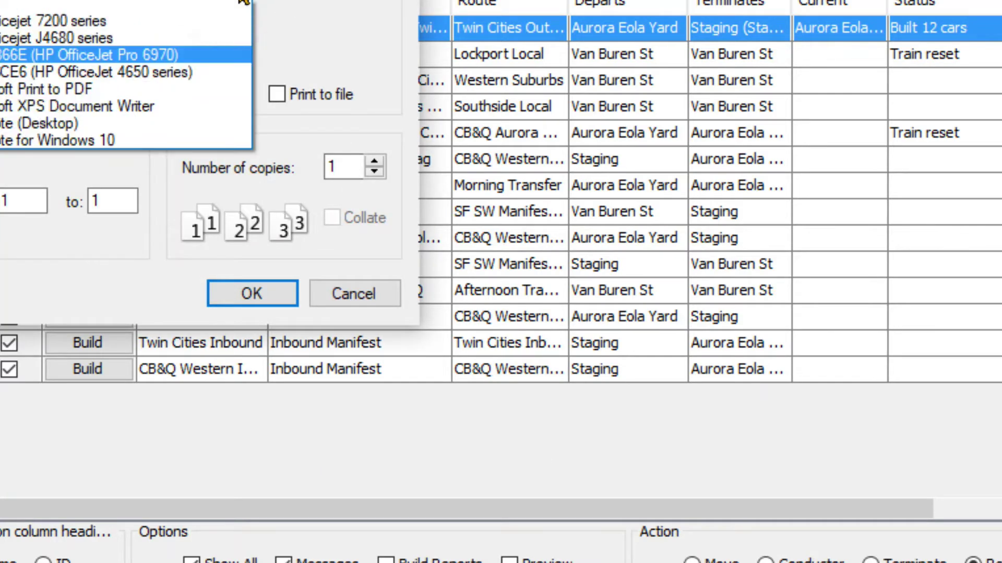
{"action": "left_click", "coordinate": [49, 90]}
{"action": "left_click", "coordinate": [244, 294]}
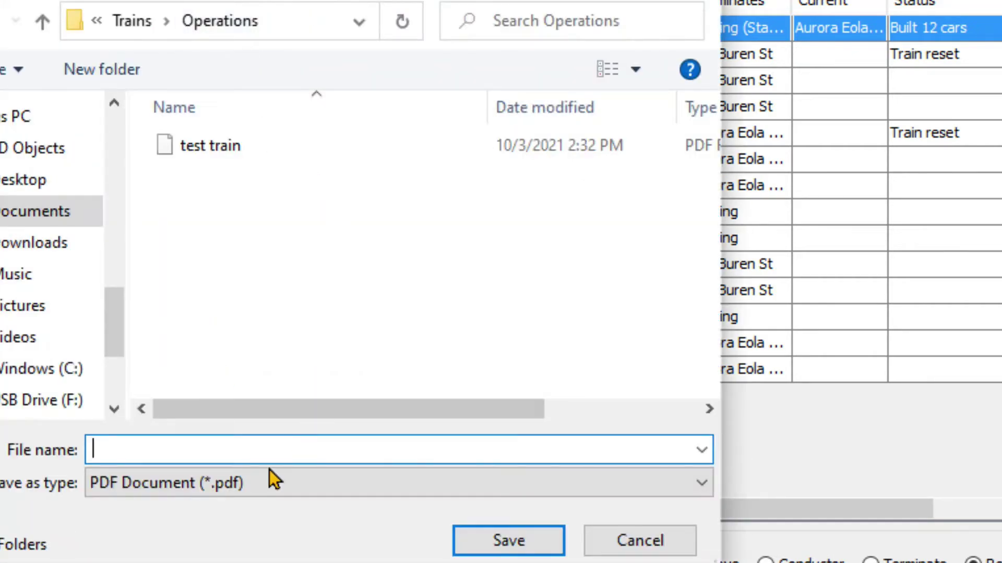
Save the manifest PDF in the Operations folder as "Twin Cities outbound 10062021".
{"action": "left_click_drag", "start_coordinate": [309, 0], "coordinate": [356, 0]}
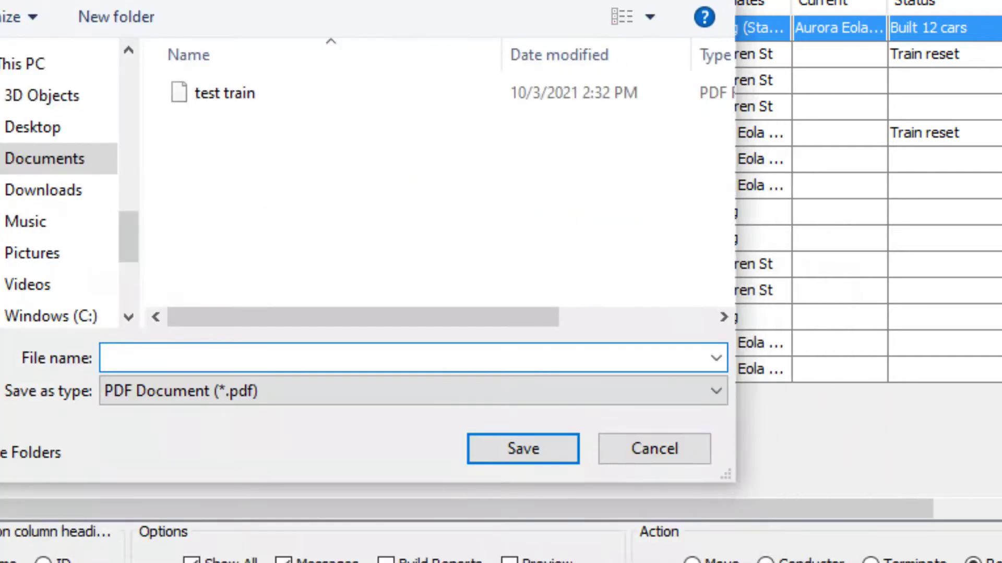
{"action": "left_click", "coordinate": [175, 360]}
{"action": "type", "text": "Twin Cities o"}
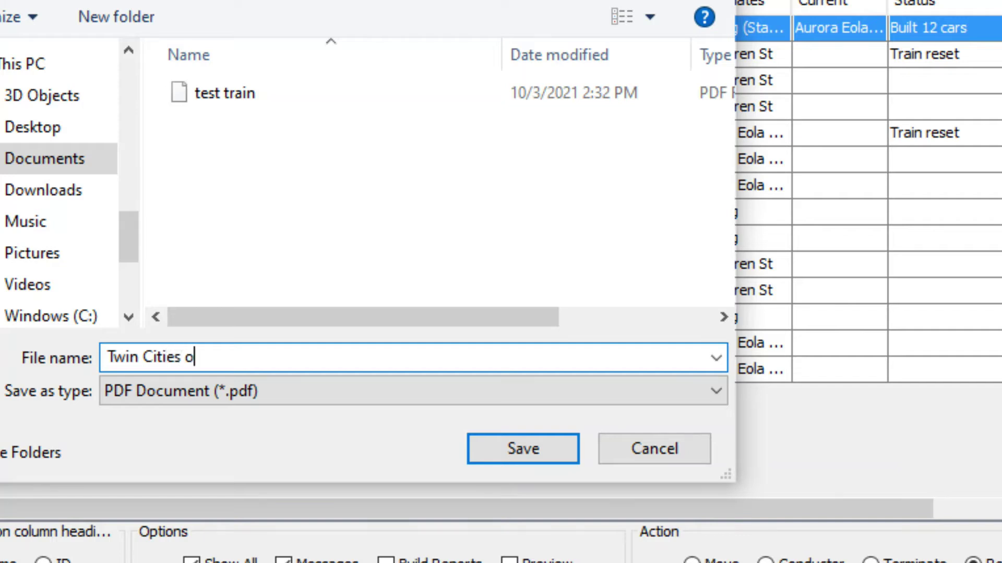
{"action": "type", "text": "utbound"}
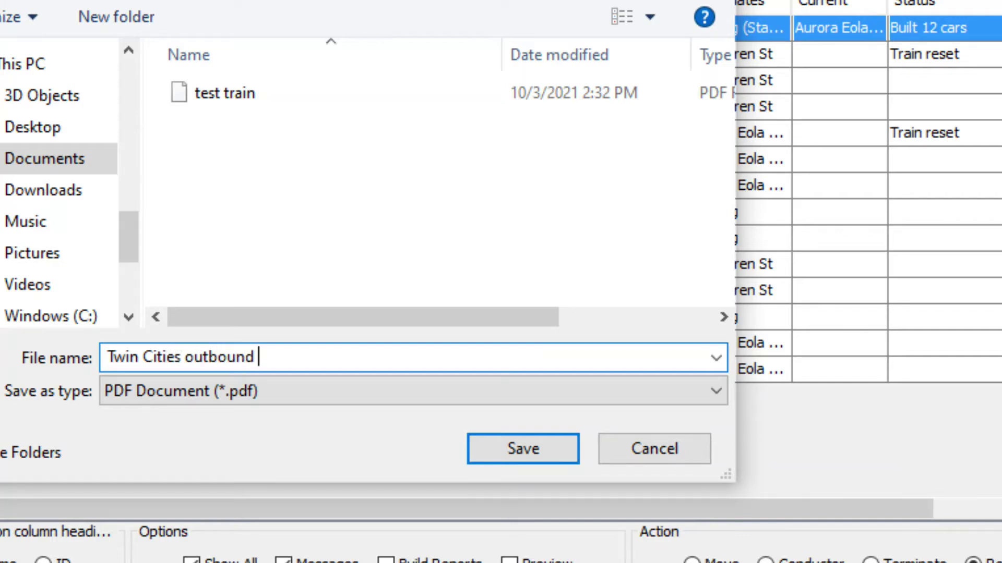
{"action": "type", "text": " 10062021"}
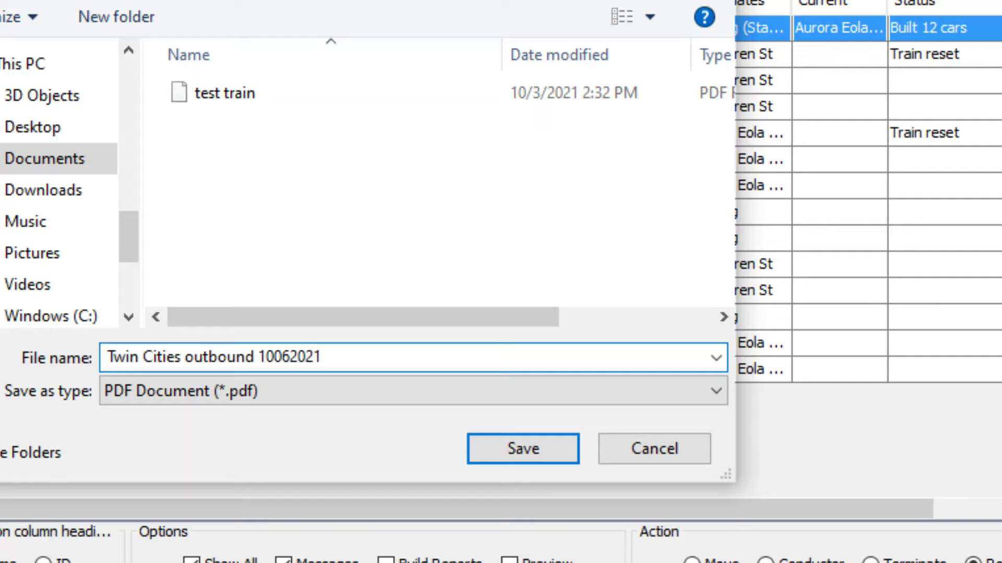
{"action": "left_click", "coordinate": [508, 449]}
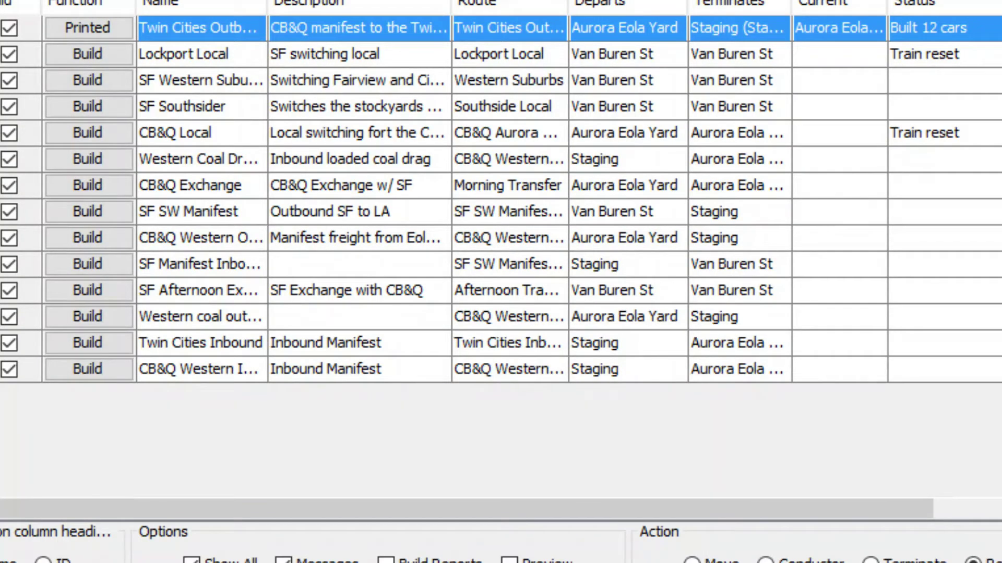
Look for the saved manifest PDF in File Explorer, in the Build progress and TRRR Nov 2021 folders, and close the window.
{"action": "key", "text": "super+e"}
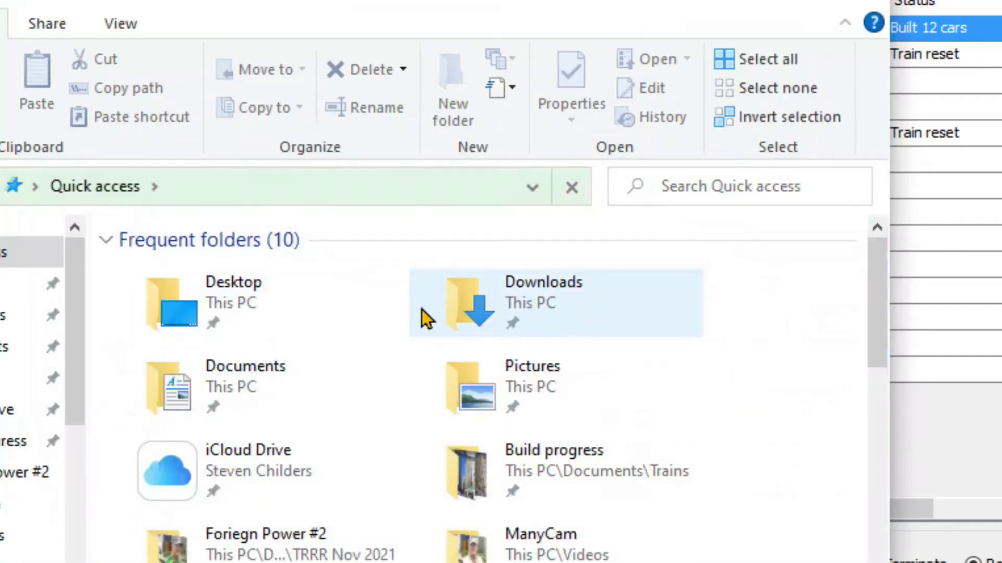
{"action": "double_click", "coordinate": [515, 452]}
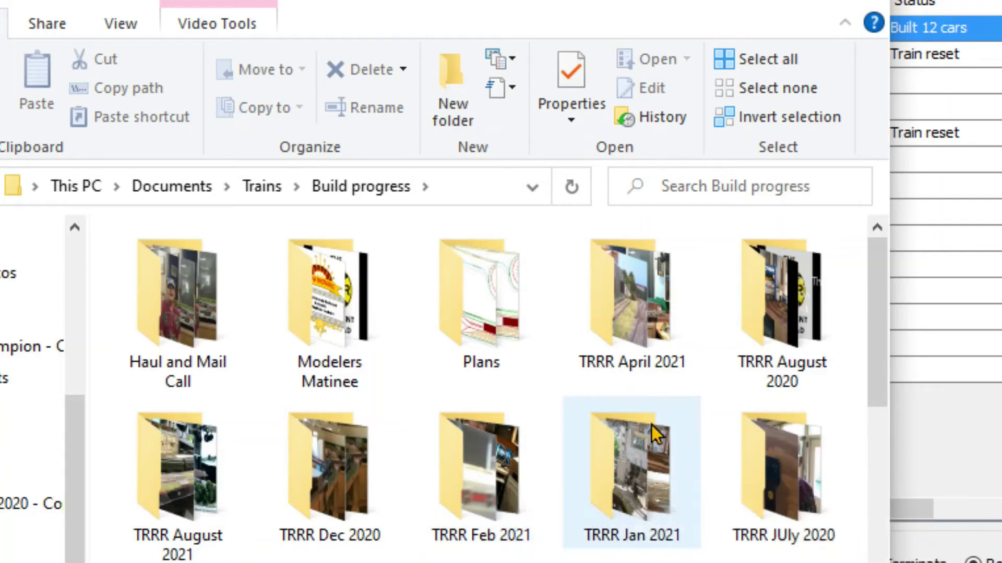
{"action": "scroll", "coordinate": [505, 455], "scroll_direction": "down", "scroll_amount": 6}
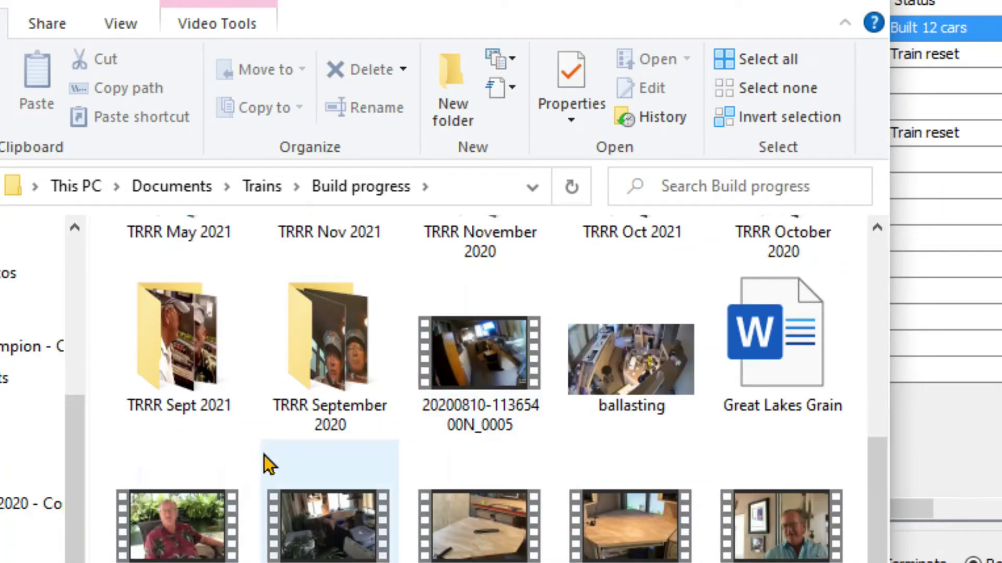
{"action": "scroll", "coordinate": [264, 455], "scroll_direction": "up", "scroll_amount": 3}
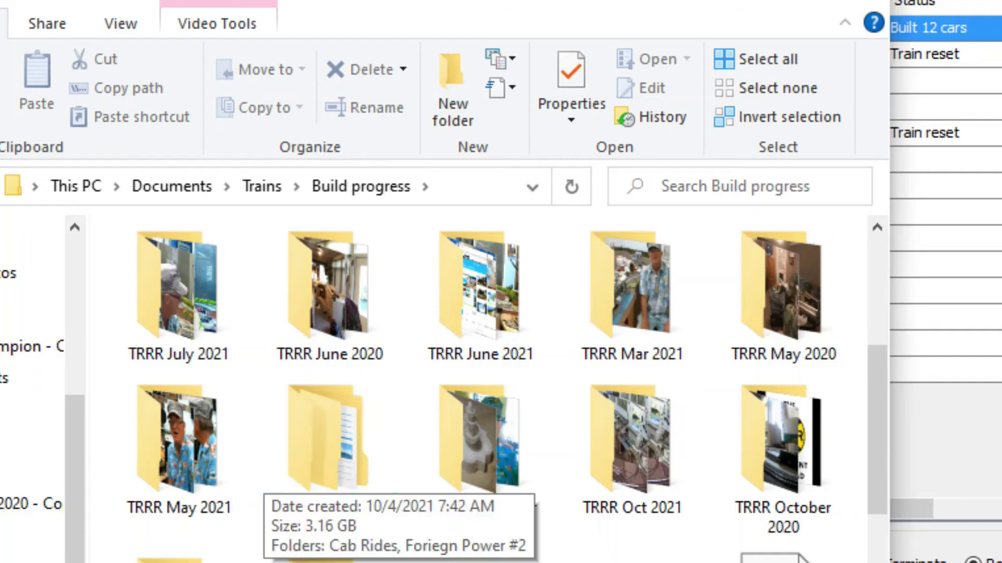
{"action": "double_click", "coordinate": [361, 501]}
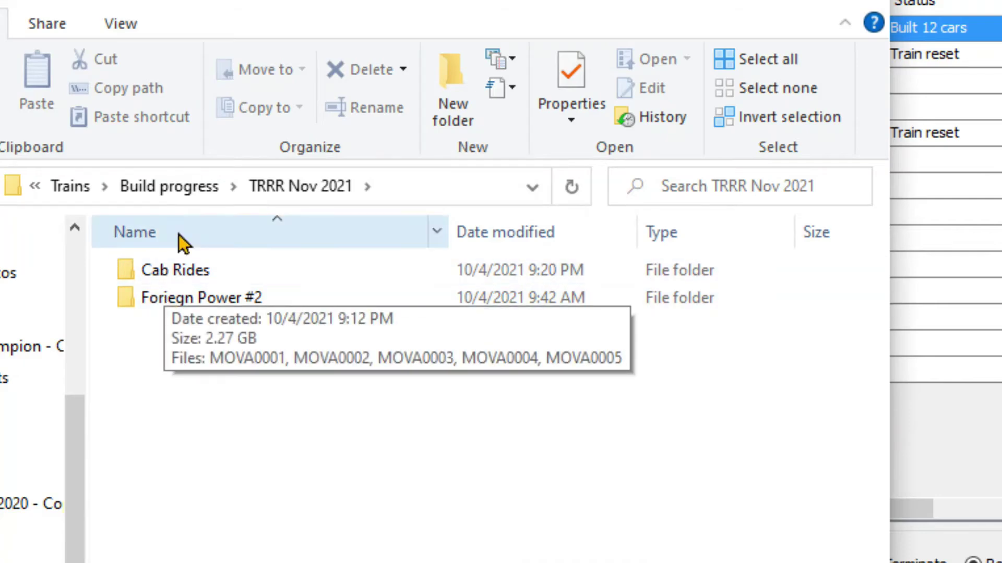
{"action": "left_click", "coordinate": [192, 193]}
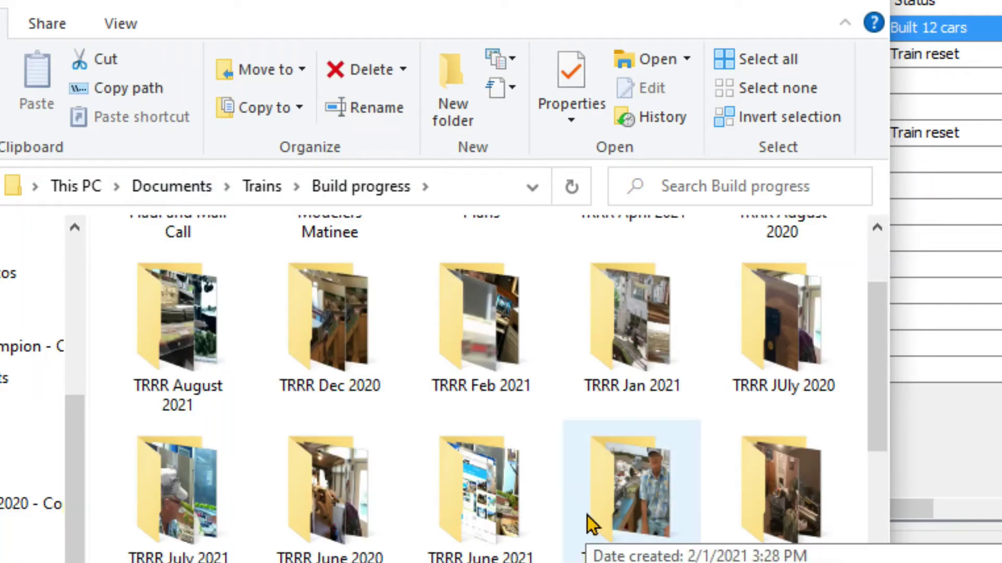
{"action": "scroll", "coordinate": [587, 517], "scroll_direction": "up", "scroll_amount": 2}
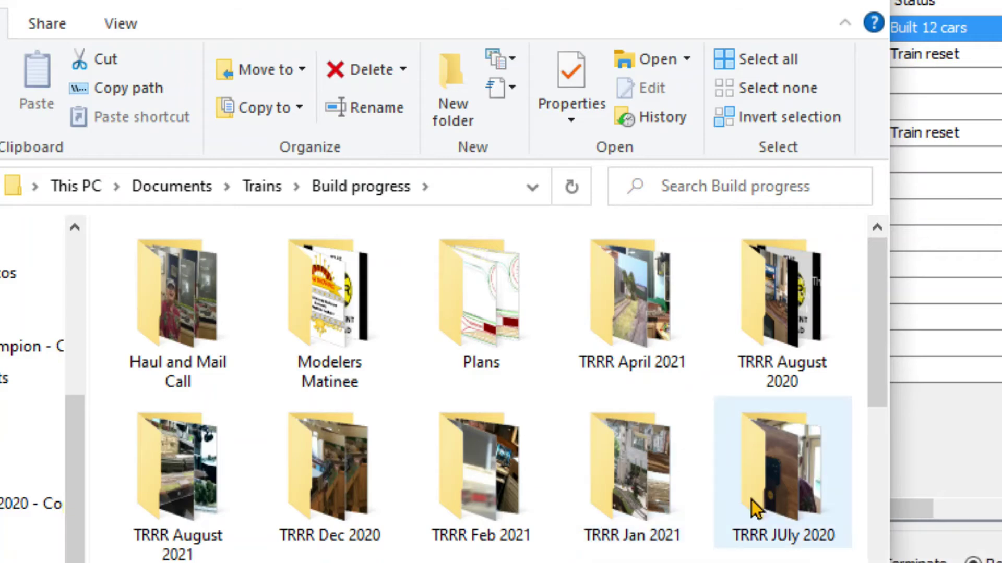
{"action": "scroll", "coordinate": [751, 500], "scroll_direction": "down", "scroll_amount": 5}
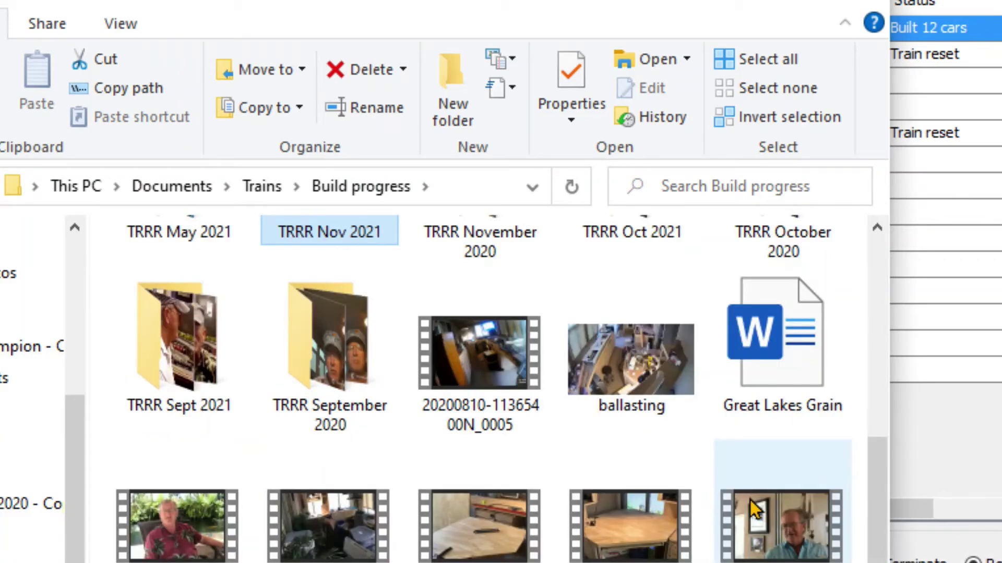
{"action": "scroll", "coordinate": [751, 500], "scroll_direction": "down", "scroll_amount": 5}
{"action": "scroll", "coordinate": [750, 500], "scroll_direction": "up", "scroll_amount": 10}
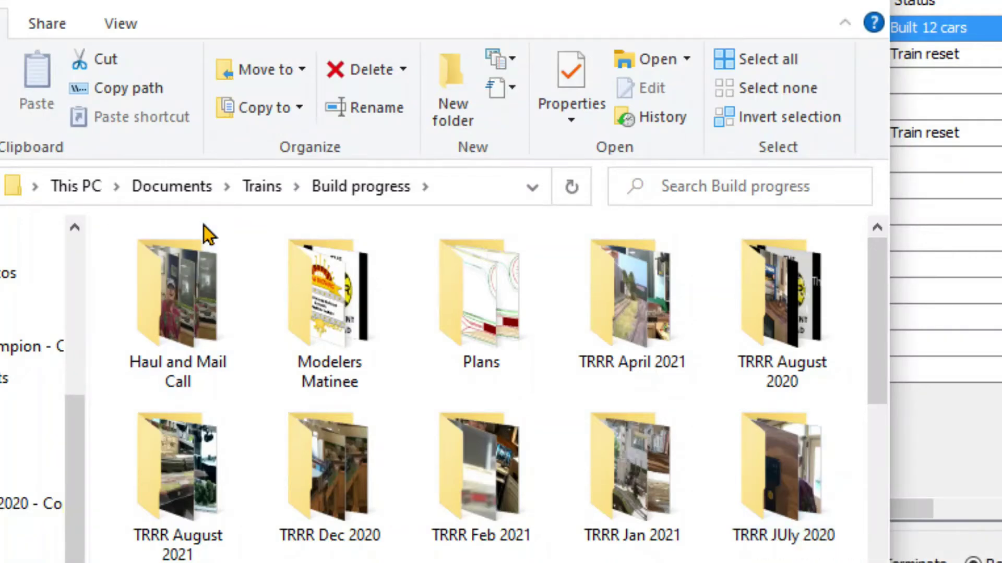
{"action": "left_click", "coordinate": [866, 6]}
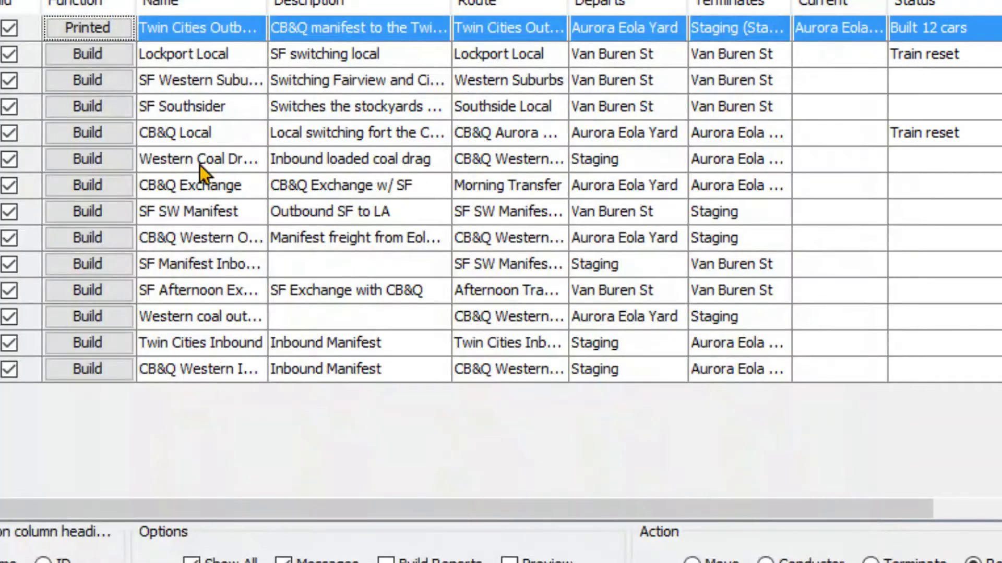
Print the Twin Cities Outbound manifest to PDF again just to check the save folder, and cancel the save.
{"action": "left_click", "coordinate": [93, 30]}
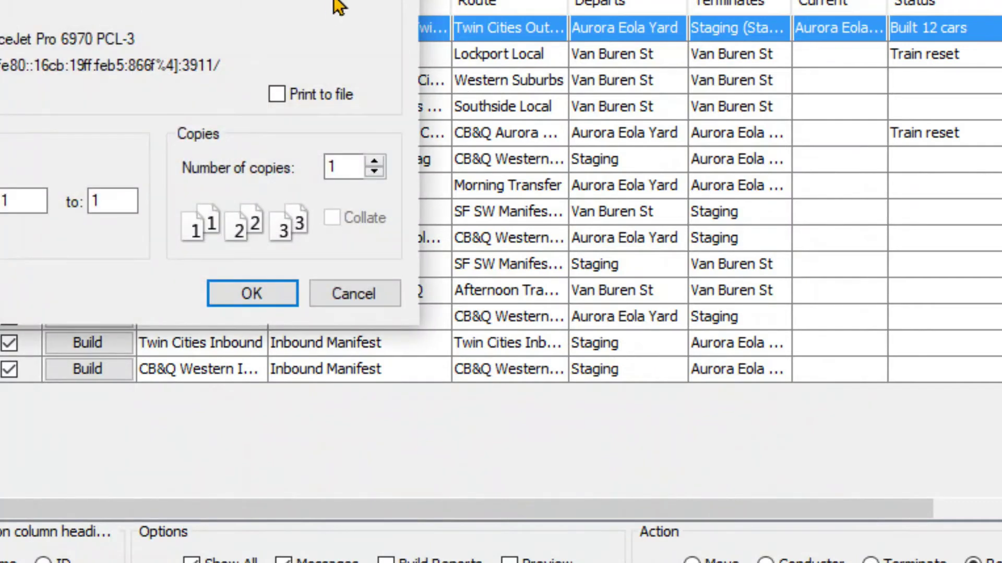
{"action": "left_click", "coordinate": [255, 5]}
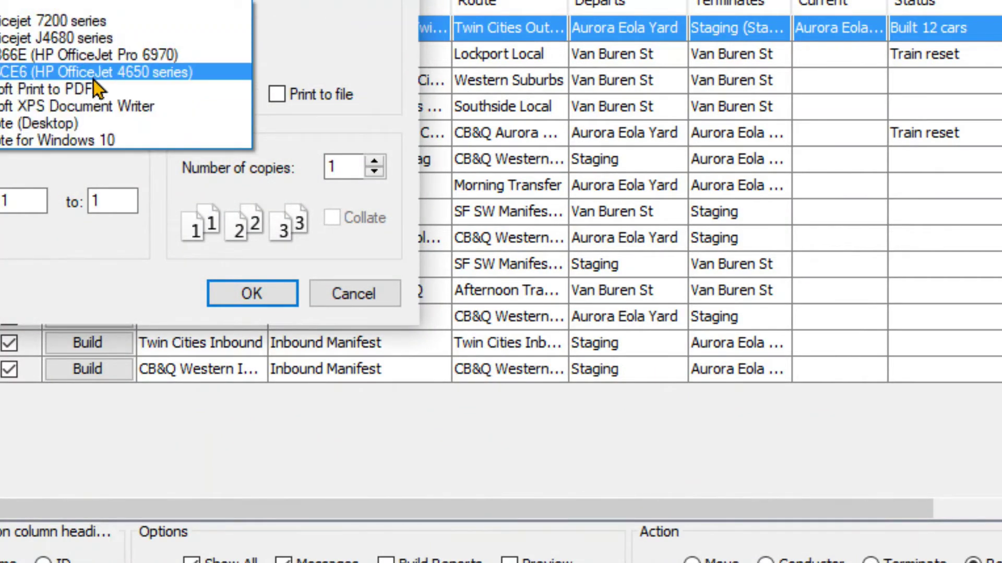
{"action": "left_click", "coordinate": [76, 90]}
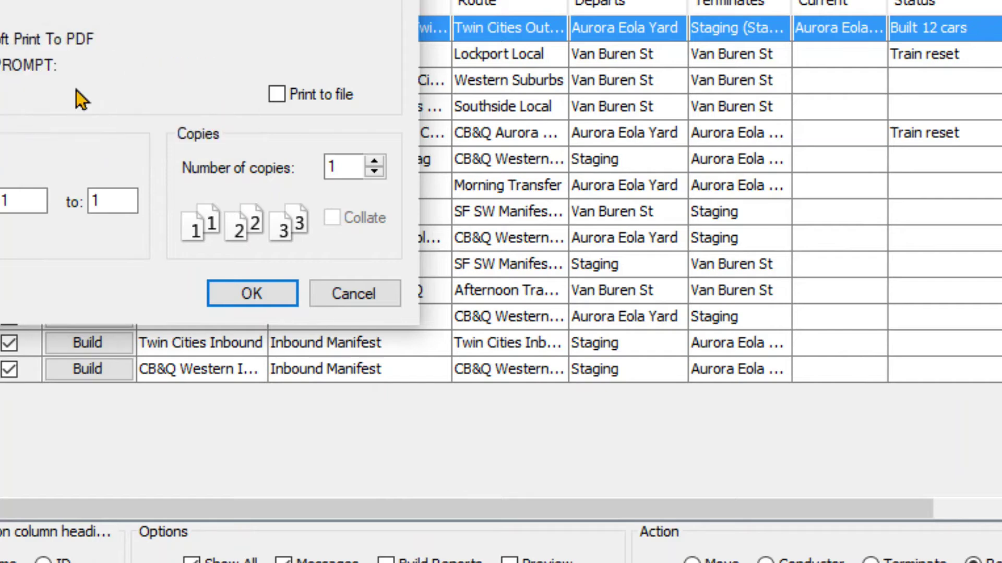
{"action": "left_click", "coordinate": [246, 298]}
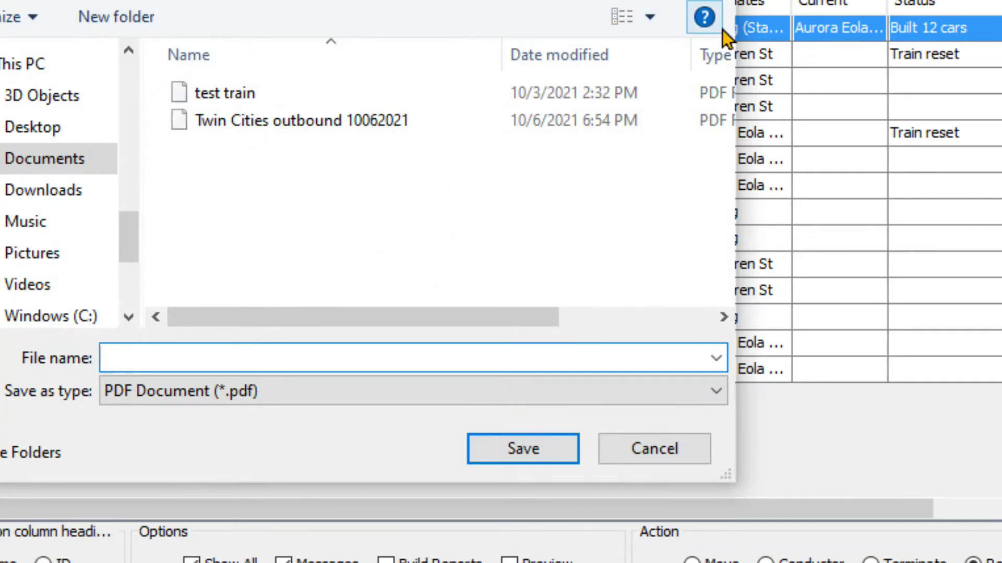
{"action": "key", "text": "Escape"}
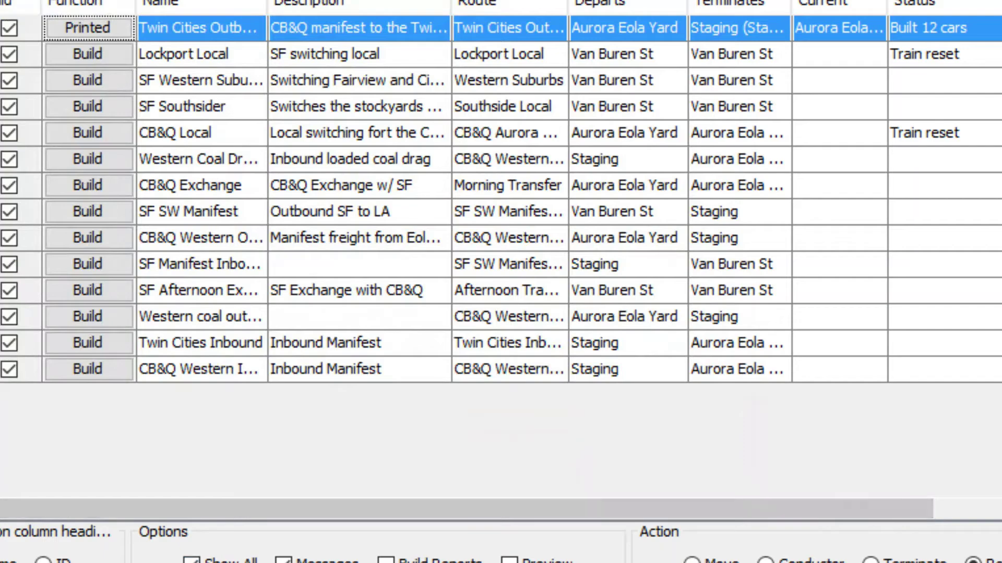
In File Explorer, open "Twin Cities outbound 10062021" from Documents > Trains > Operations and review its pick-ups and set-outs.
{"action": "key", "text": "super+e"}
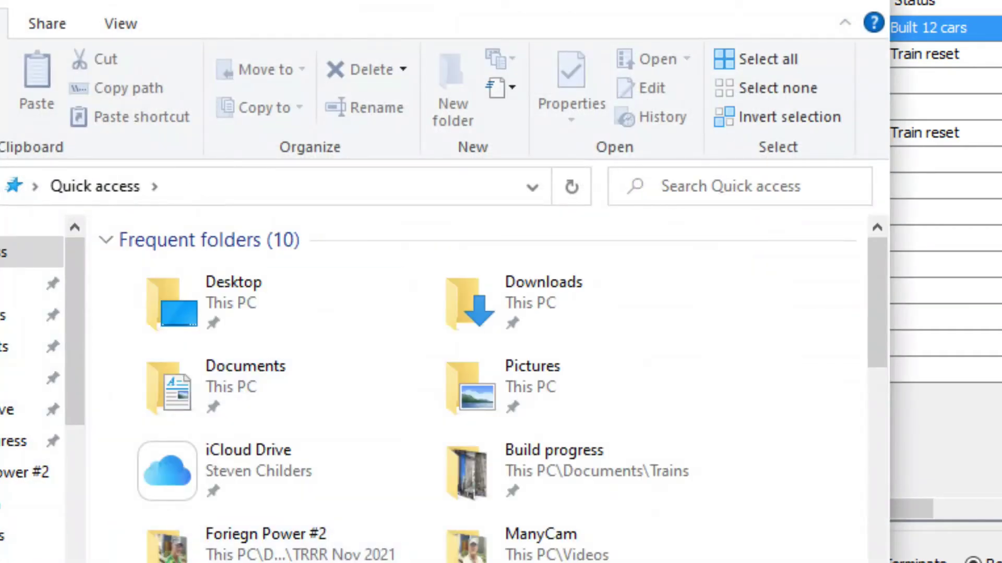
{"action": "left_click", "coordinate": [16, 441]}
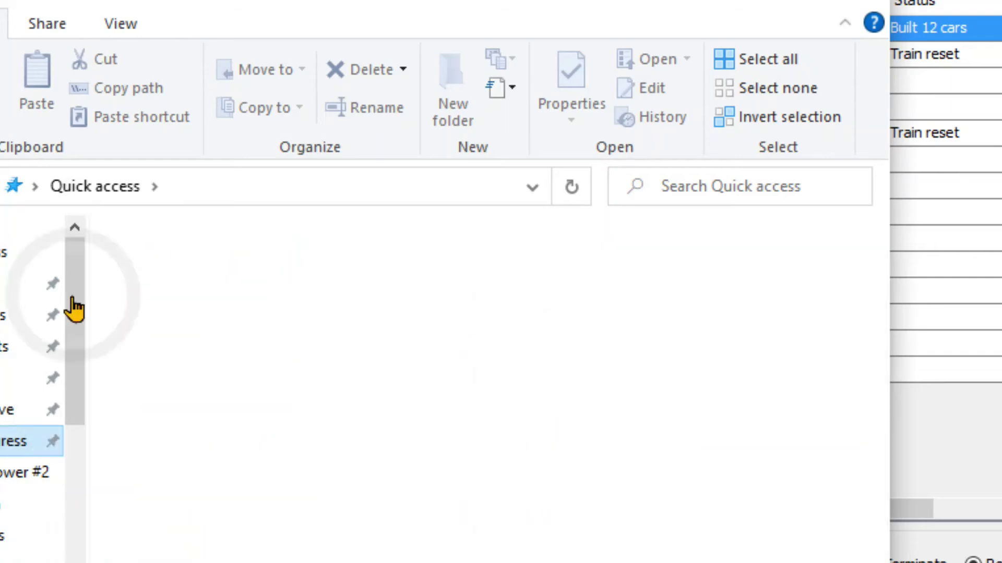
{"action": "left_click", "coordinate": [263, 182]}
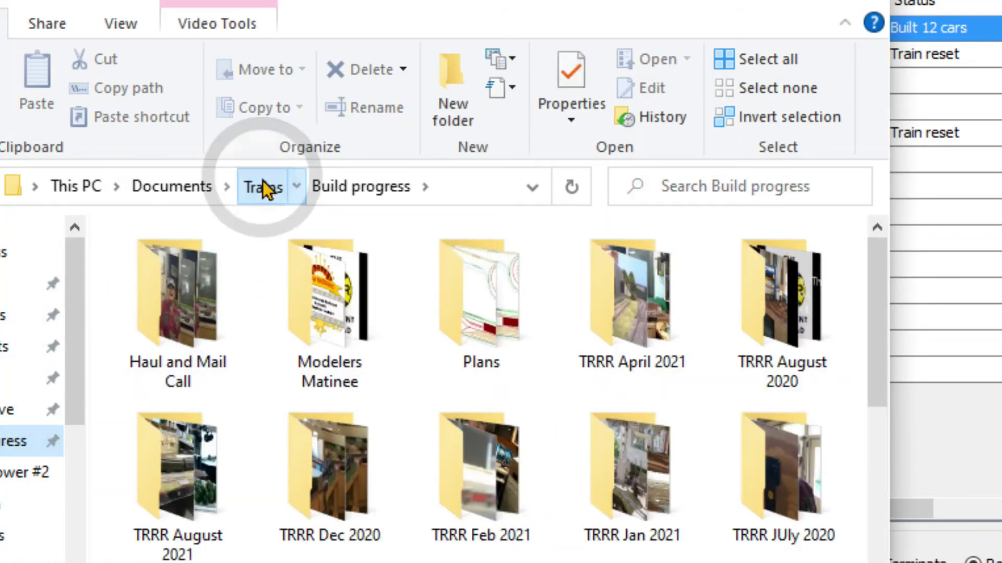
{"action": "double_click", "coordinate": [469, 300]}
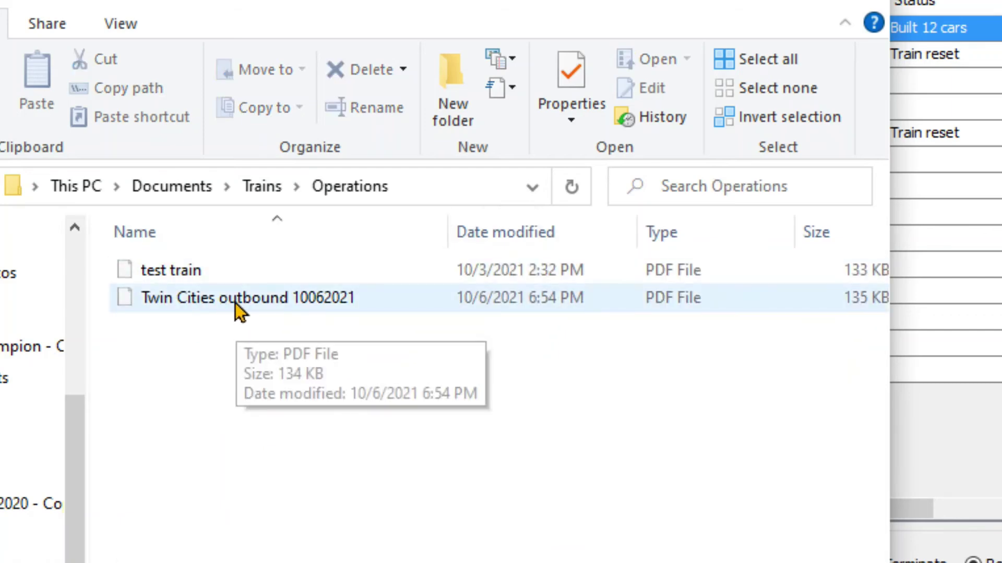
{"action": "double_click", "coordinate": [234, 304]}
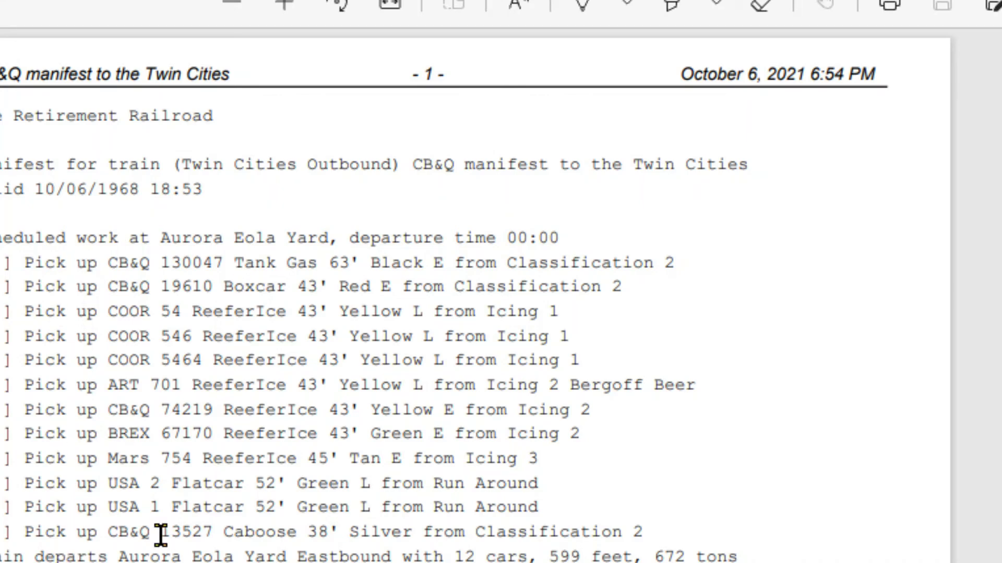
{"action": "scroll", "coordinate": [458, 286], "scroll_direction": "down", "scroll_amount": 5}
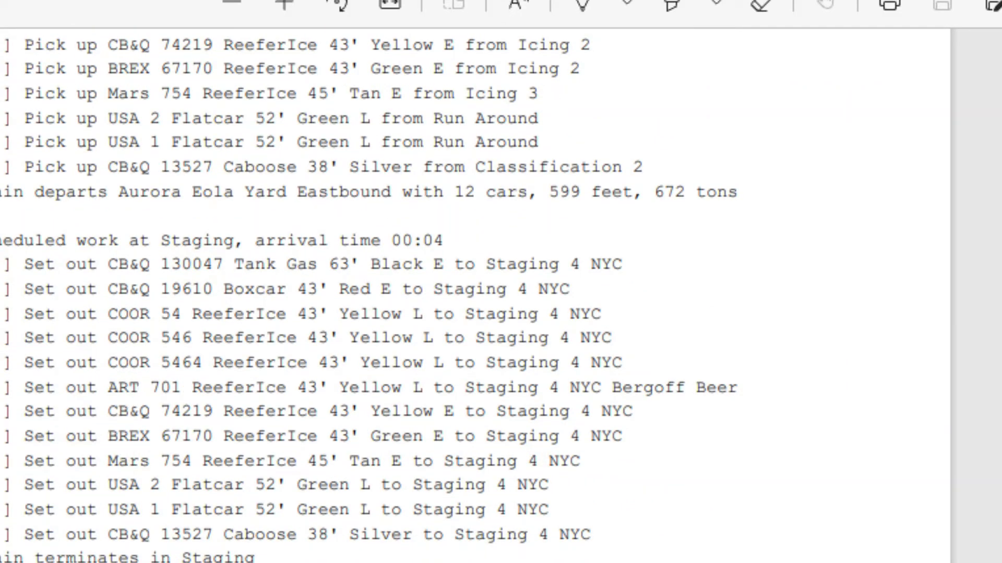
{"action": "scroll", "coordinate": [374, 540], "scroll_direction": "up", "scroll_amount": 3}
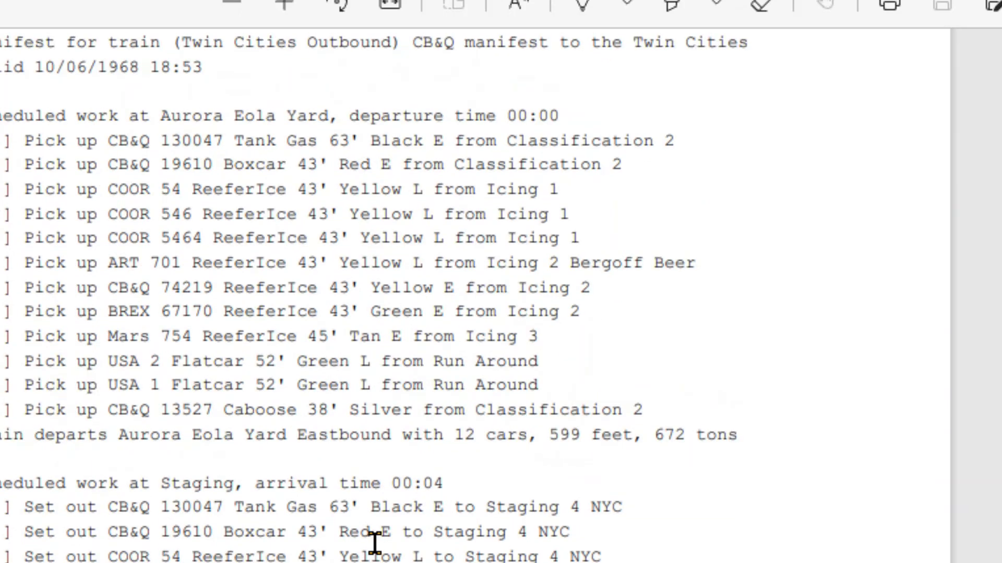
{"action": "scroll", "coordinate": [374, 542], "scroll_direction": "up", "scroll_amount": 2}
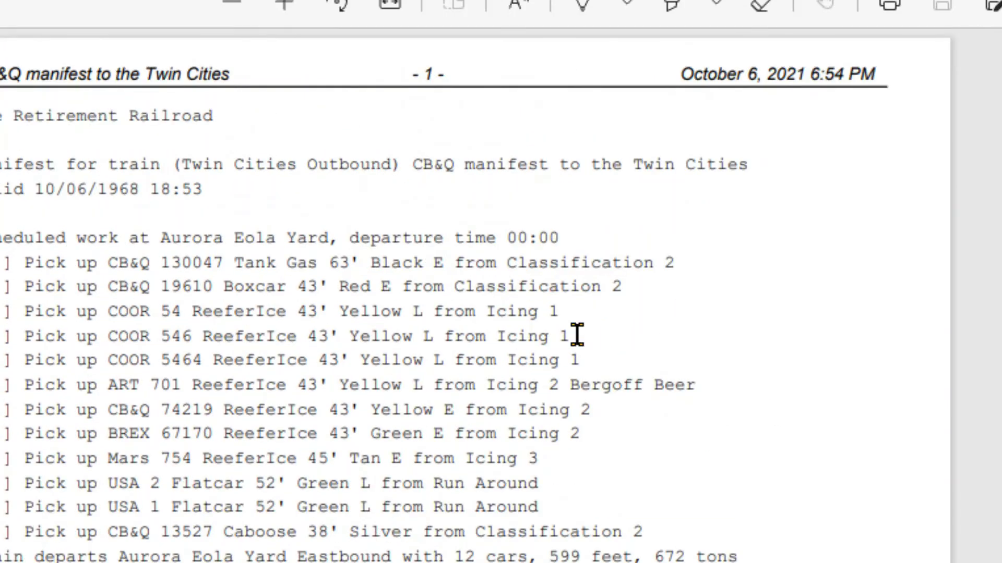